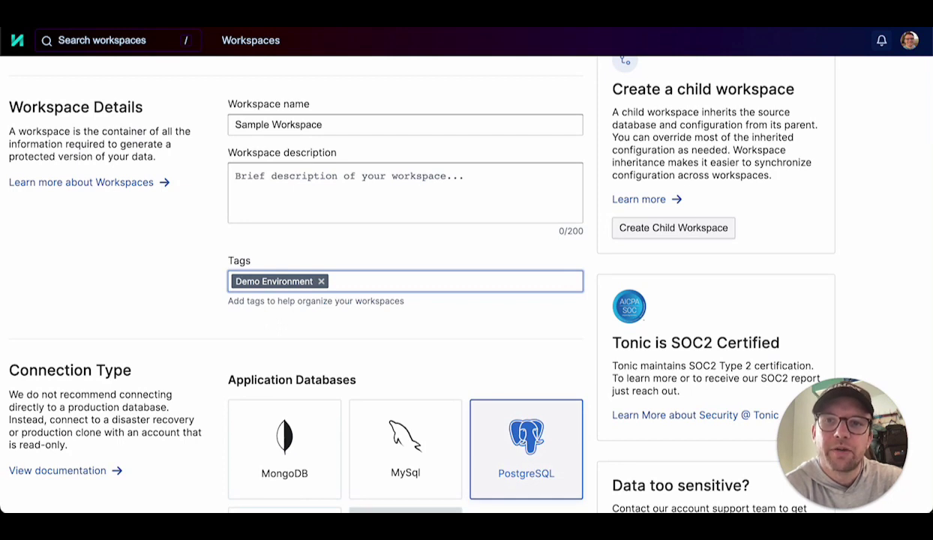
Step: Review the available connection types and the PostgreSQL source server settings in the new workspace form
scroll(643, 469, "down", 3)
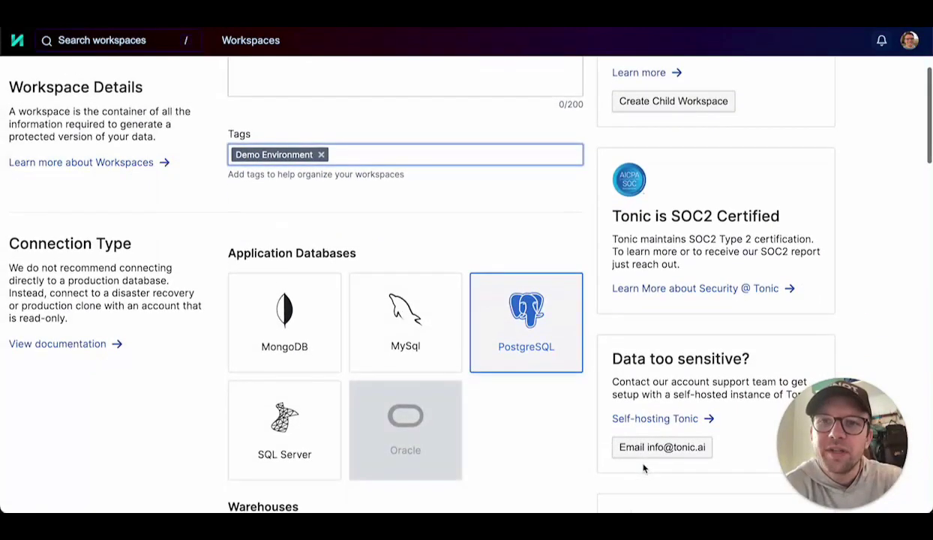
scroll(643, 469, "down", 3)
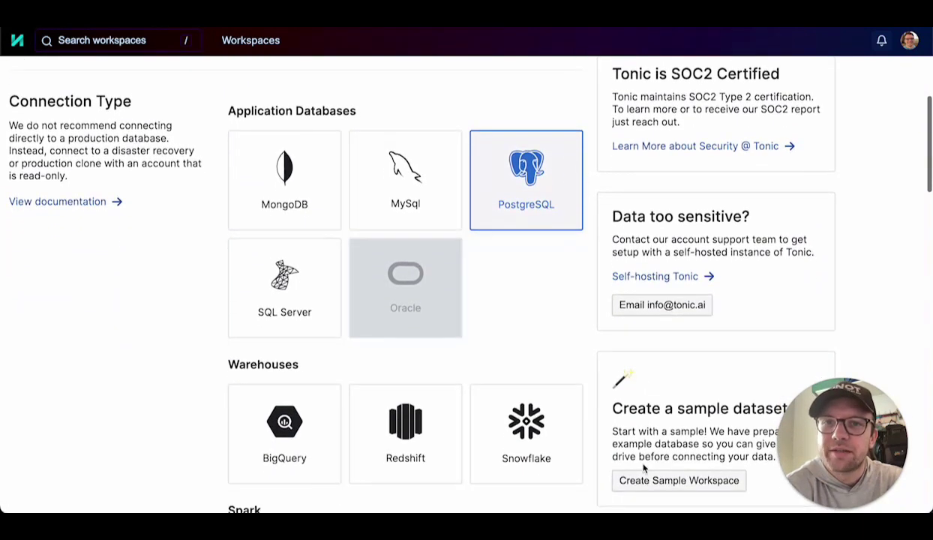
scroll(643, 469, "down", 2)
scroll(644, 469, "down", 3)
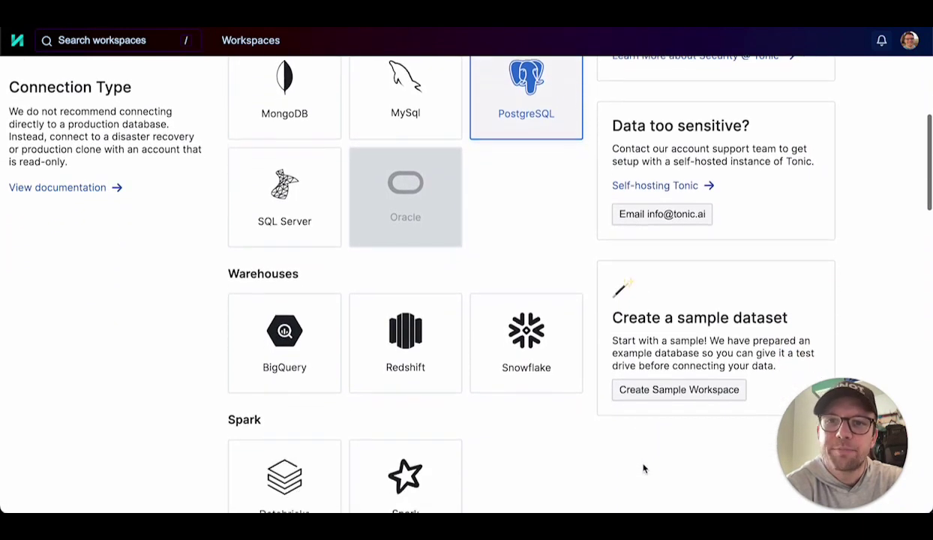
scroll(643, 469, "down", 1)
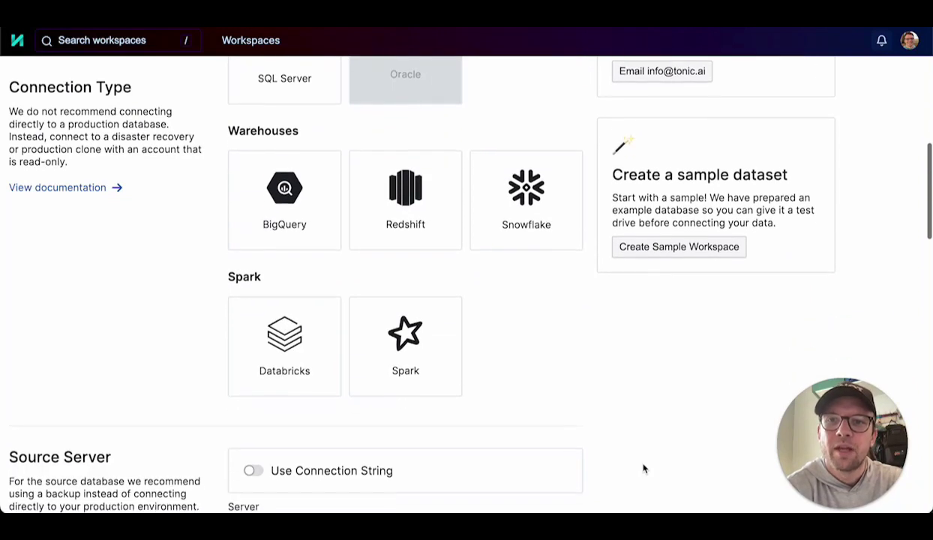
scroll(643, 468, "down", 2)
scroll(643, 468, "down", 3)
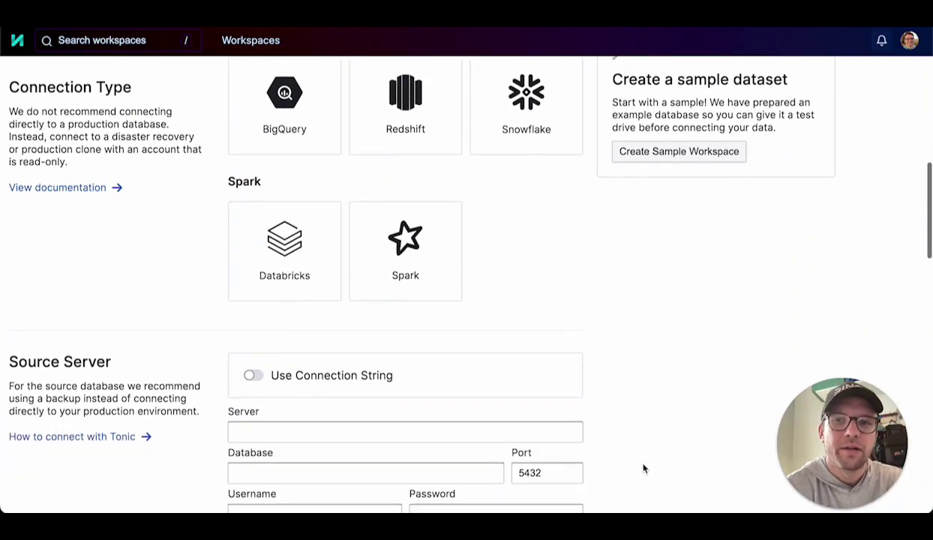
scroll(643, 468, "down", 2)
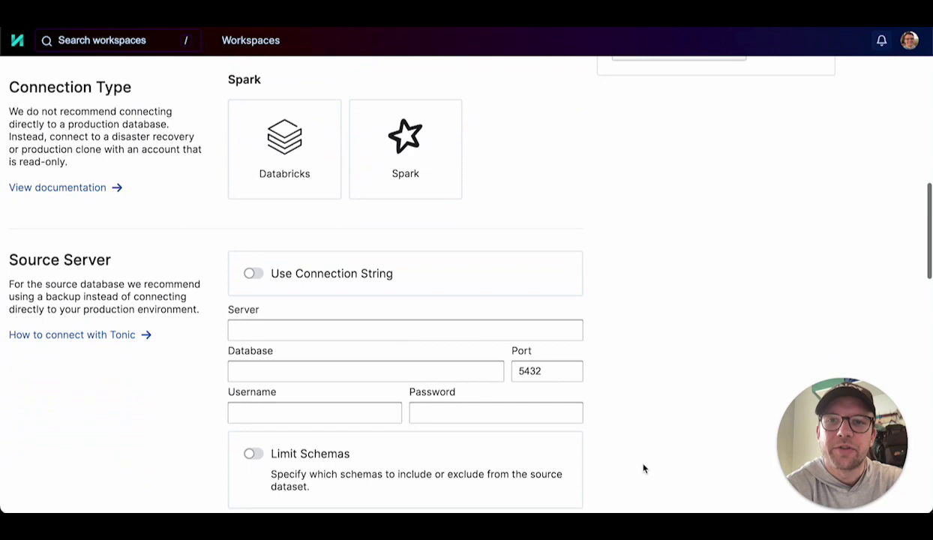
scroll(643, 469, "down", 2)
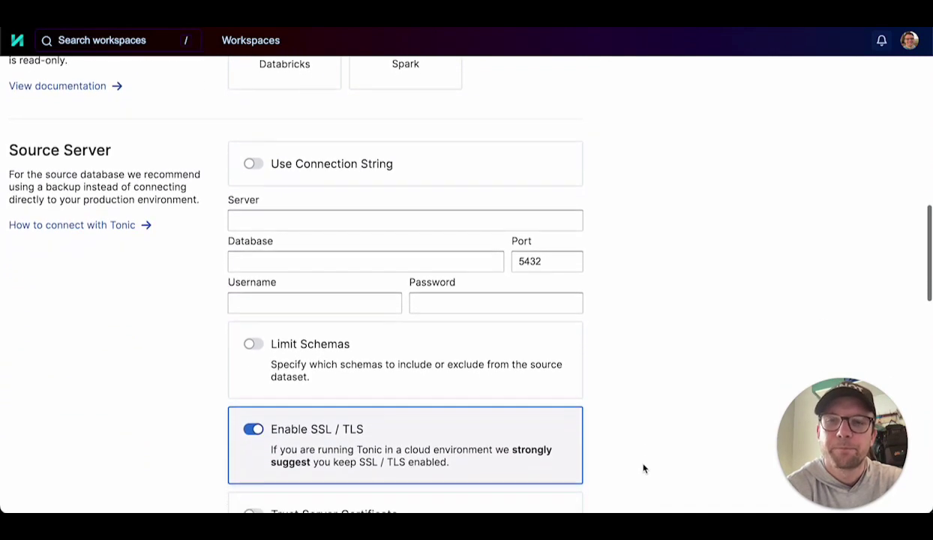
scroll(644, 469, "down", 1)
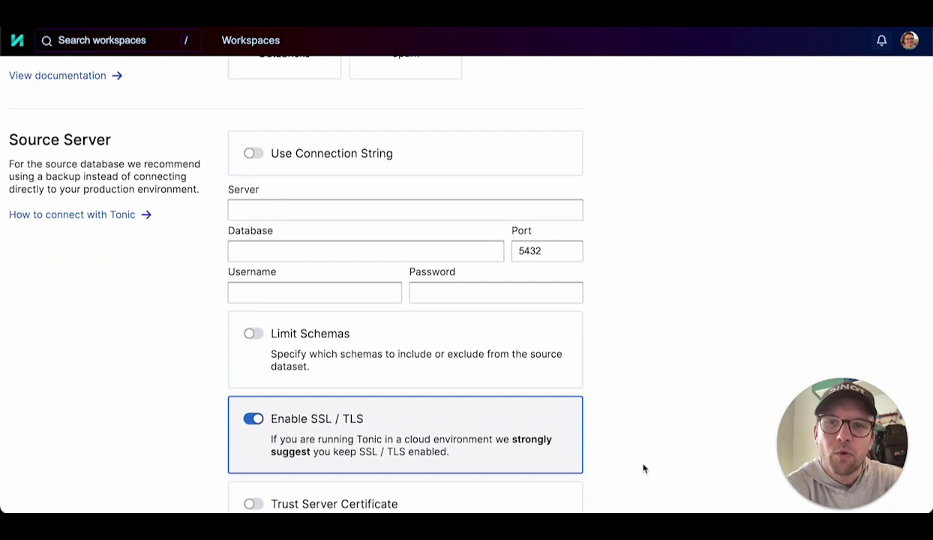
scroll(643, 468, "down", 3)
scroll(643, 468, "down", 12)
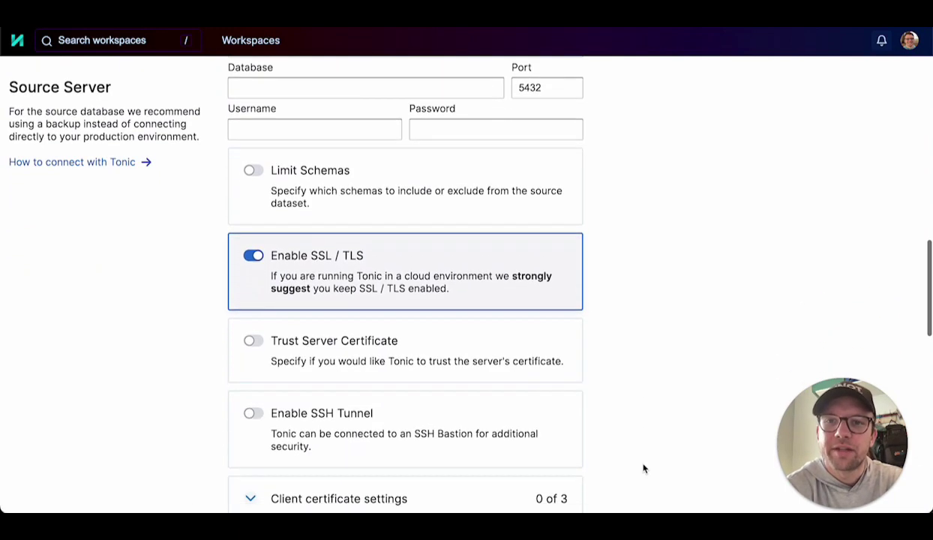
scroll(643, 468, "down", 2)
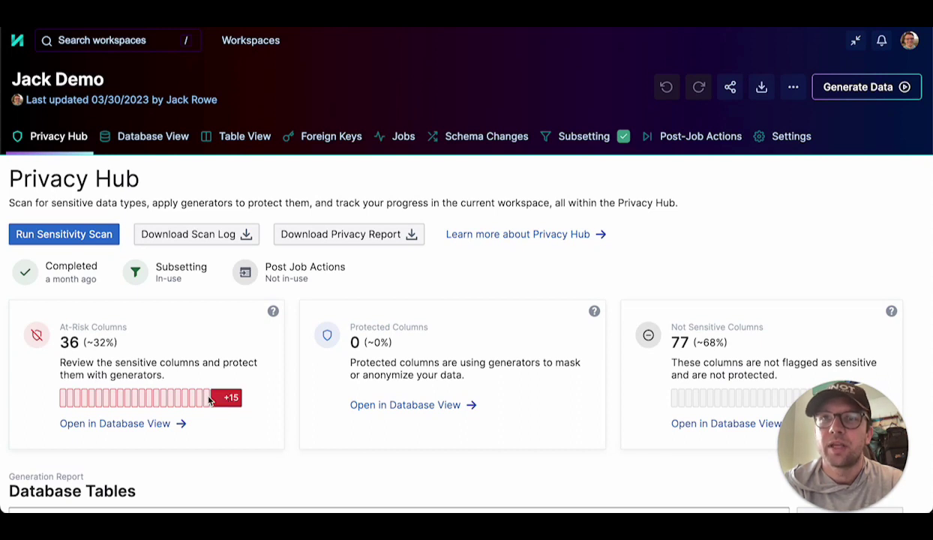
Step: Inspect the generator choices for the at-risk birth_date column in the Privacy Hub
mouse_move(207, 401)
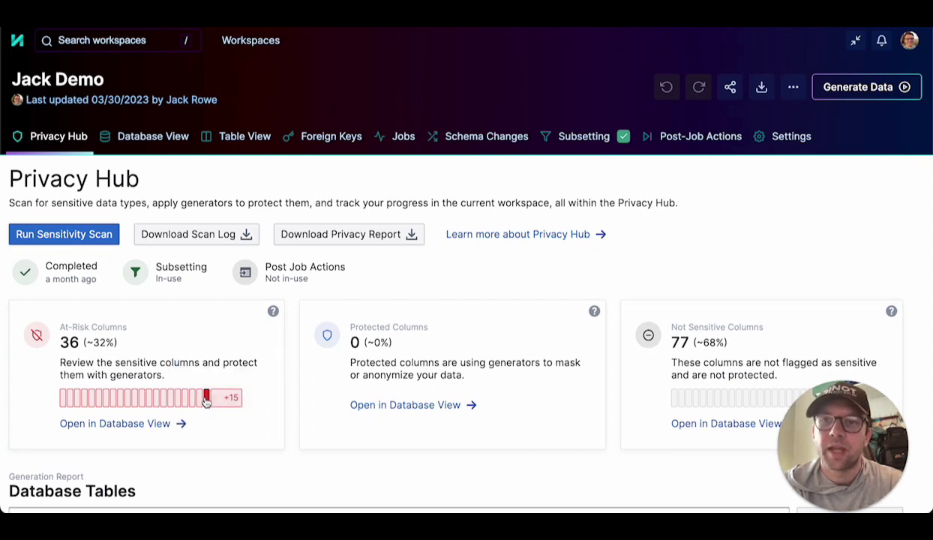
left_click(206, 399)
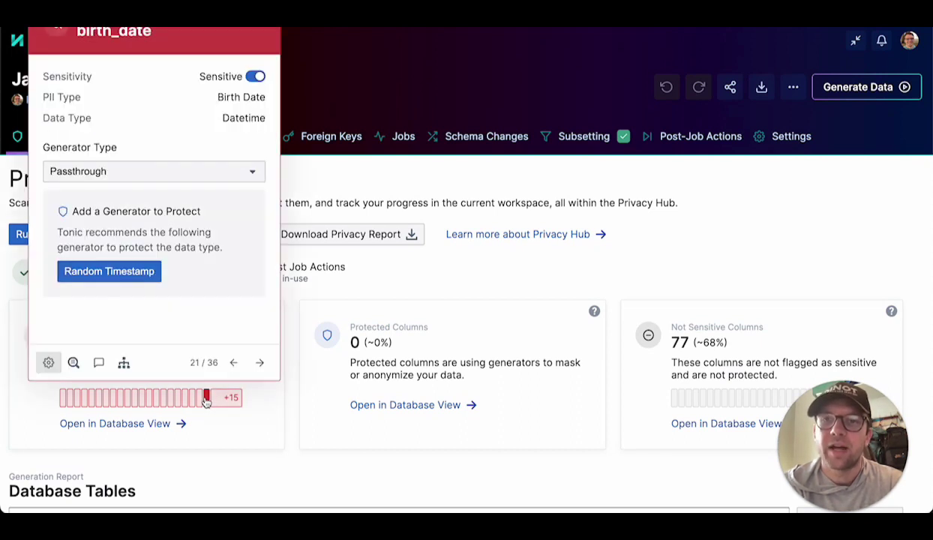
left_click(142, 172)
left_click(385, 189)
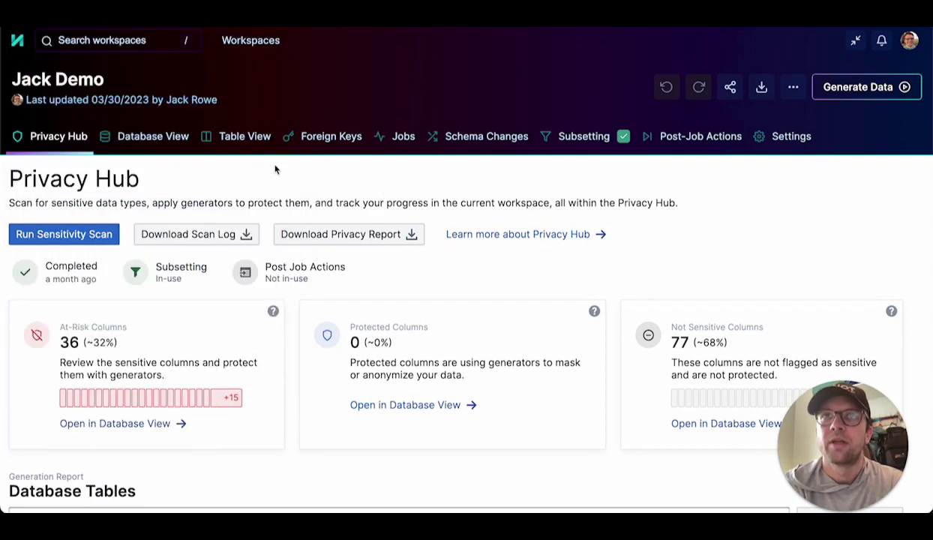
Step: Examine the generator types offered for the customers table's Customer_Key column in Database View
left_click(139, 137)
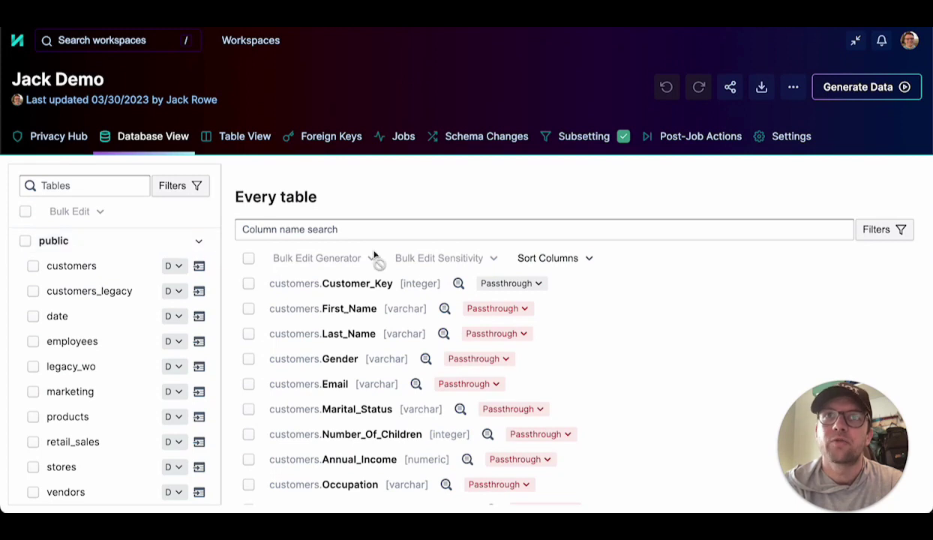
mouse_move(513, 291)
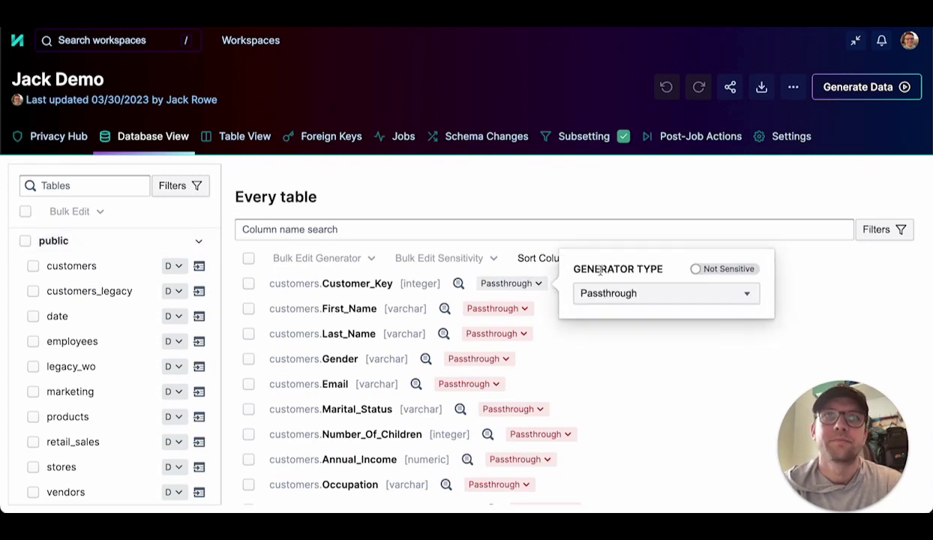
left_click(621, 299)
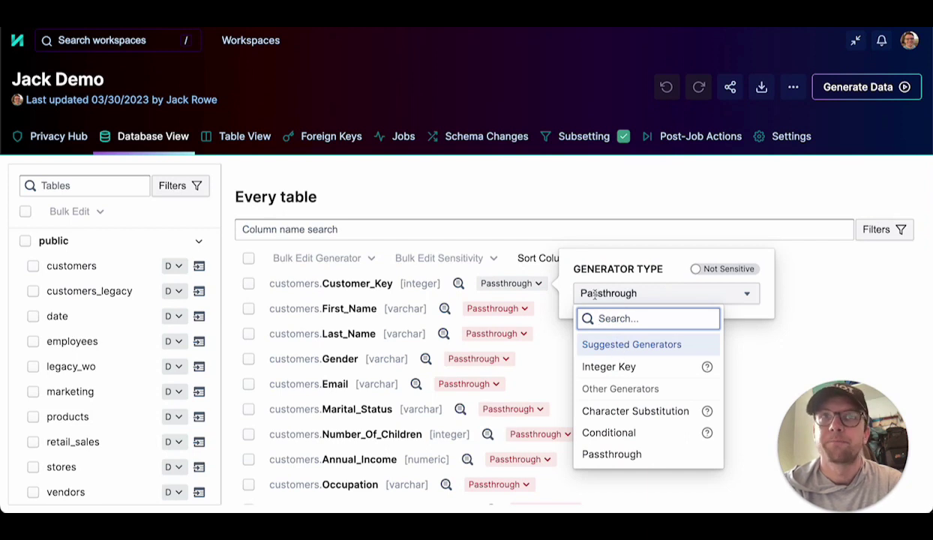
left_click(489, 195)
Step: In Table View, apply the Name generator to the customers table's First_Name column and set its name format to First
left_click(255, 142)
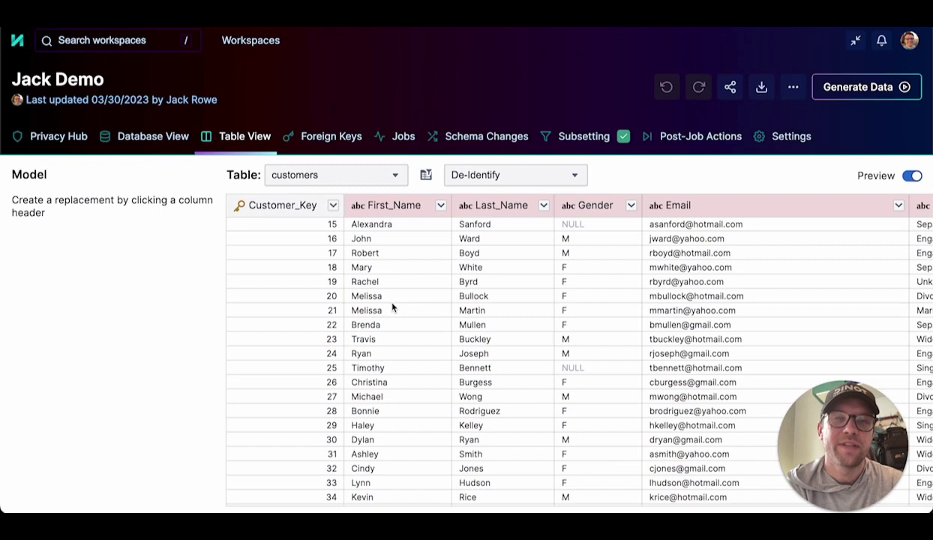
left_click(440, 206)
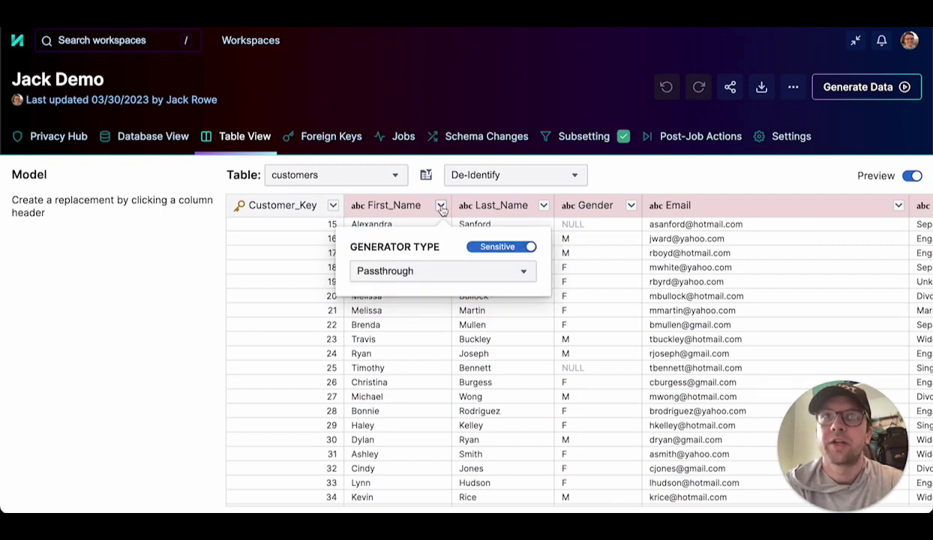
left_click(437, 273)
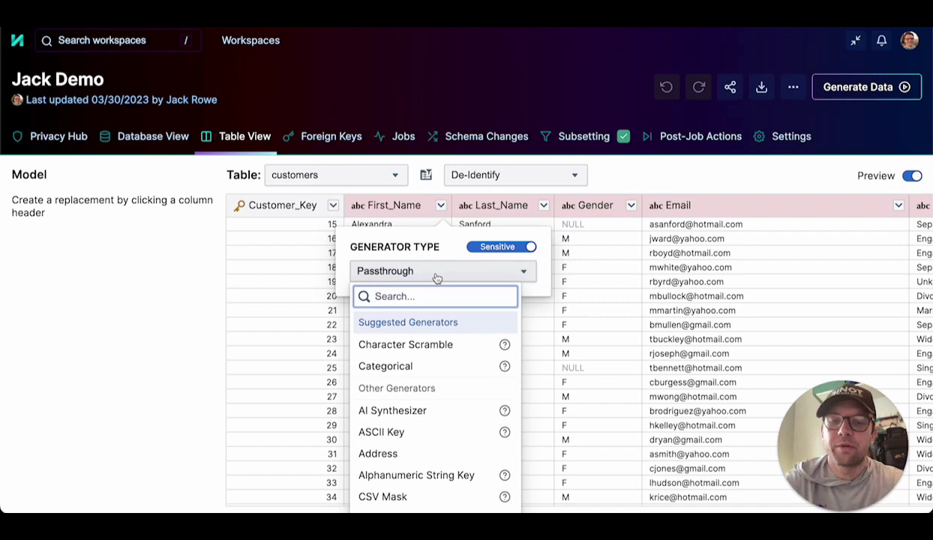
type("name")
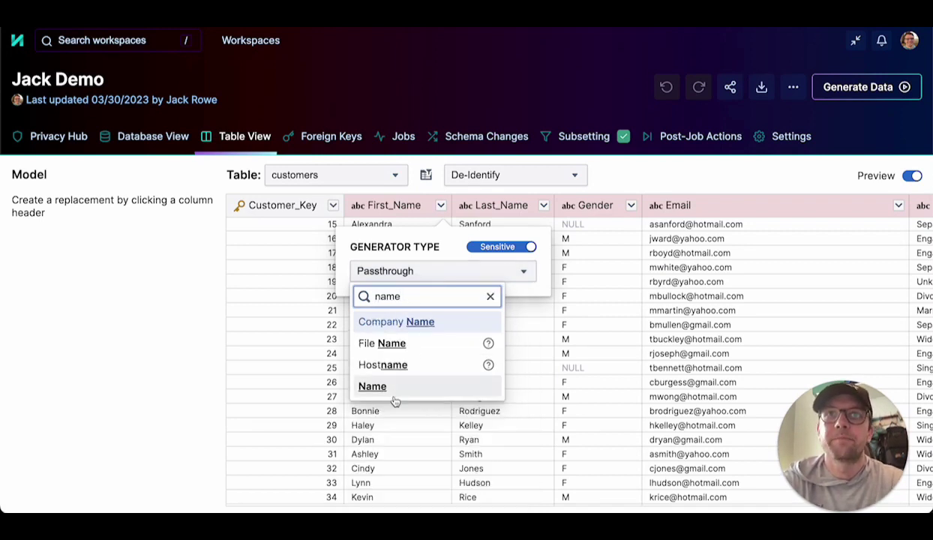
left_click(379, 388)
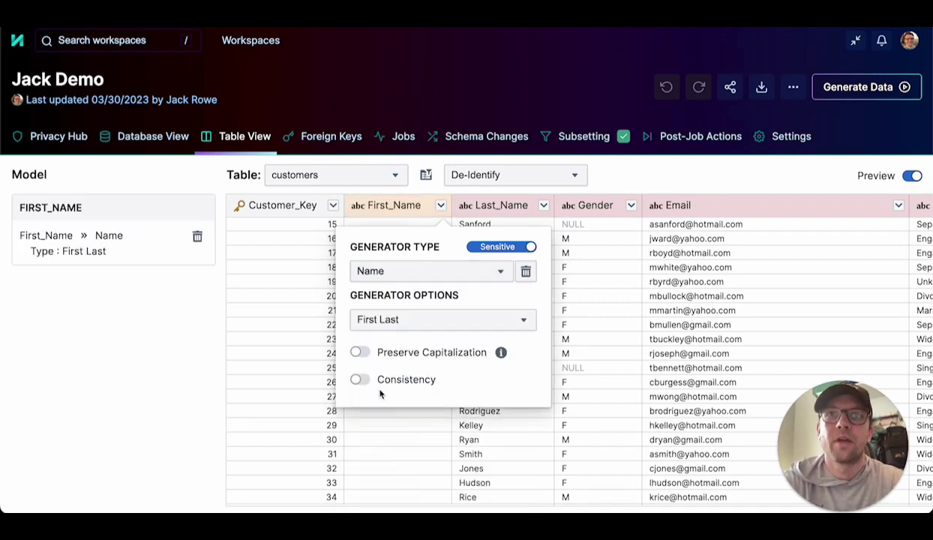
left_click(406, 319)
left_click(368, 344)
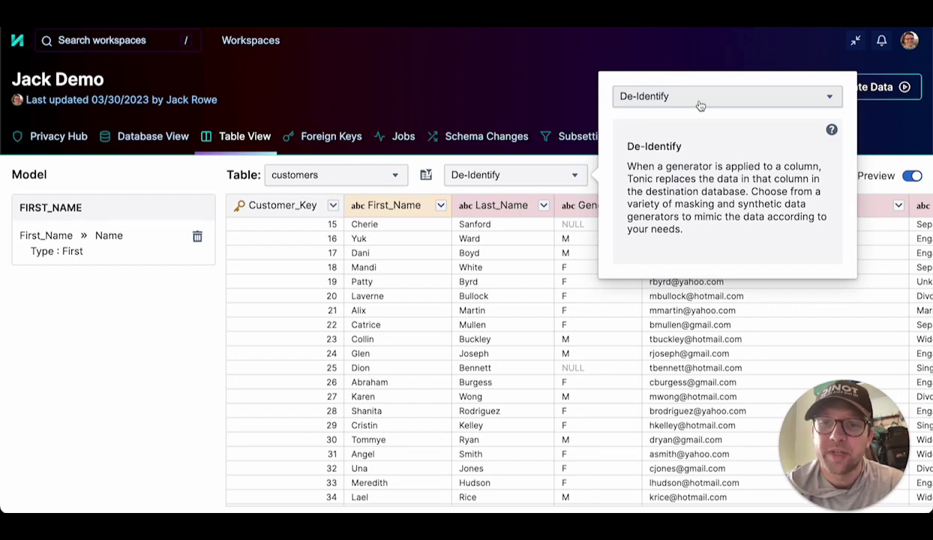
Step: Review the table mode choices for the customers table and its target type options in the subsetting configuration
left_click(700, 106)
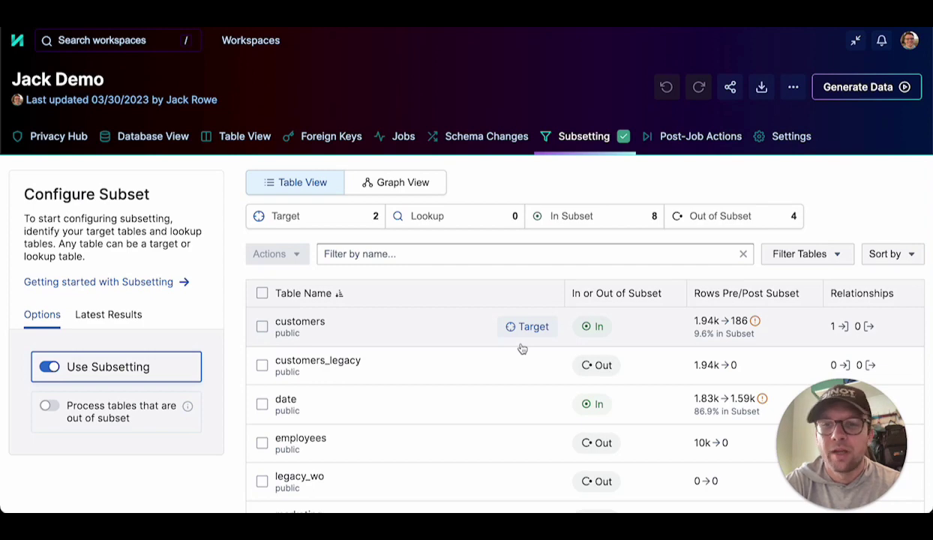
left_click(526, 335)
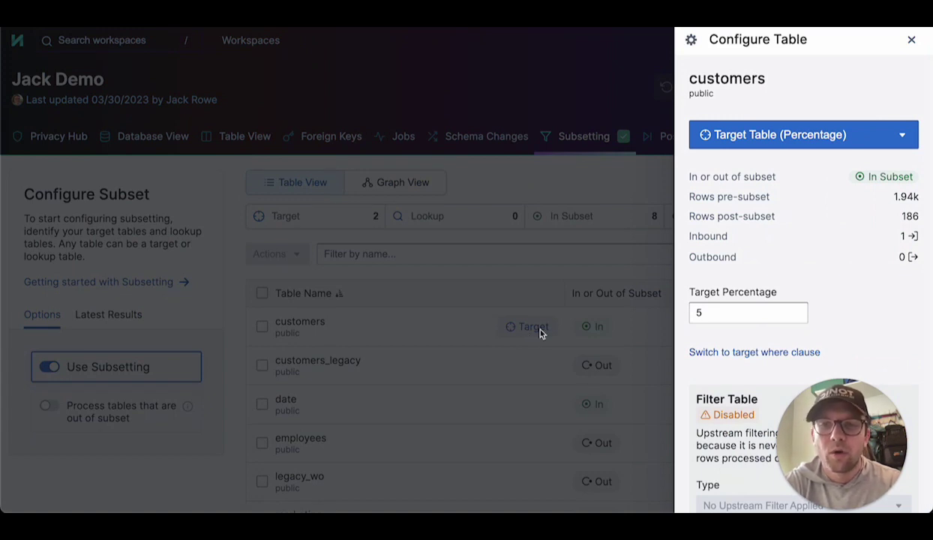
left_click(831, 143)
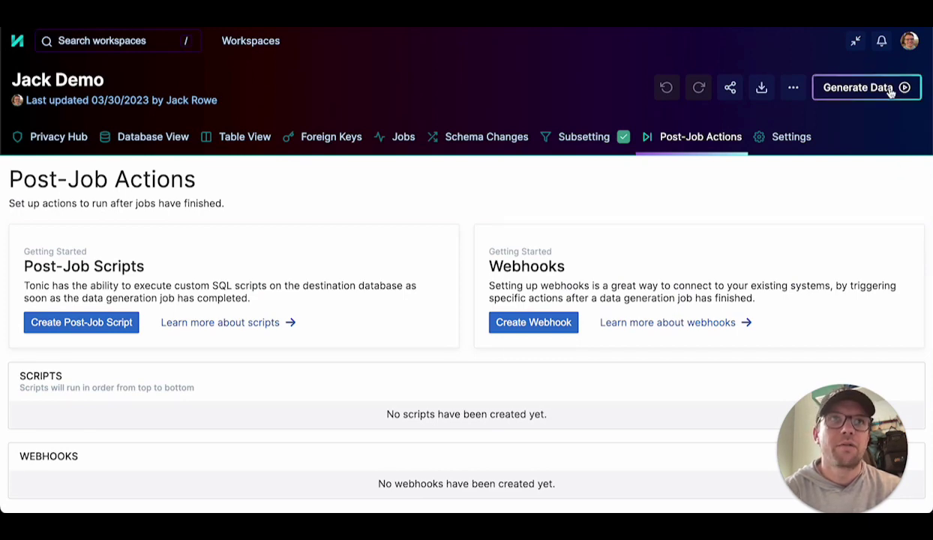
Step: Run data generation to the output database with subsetting in use, and open the job history
left_click(863, 87)
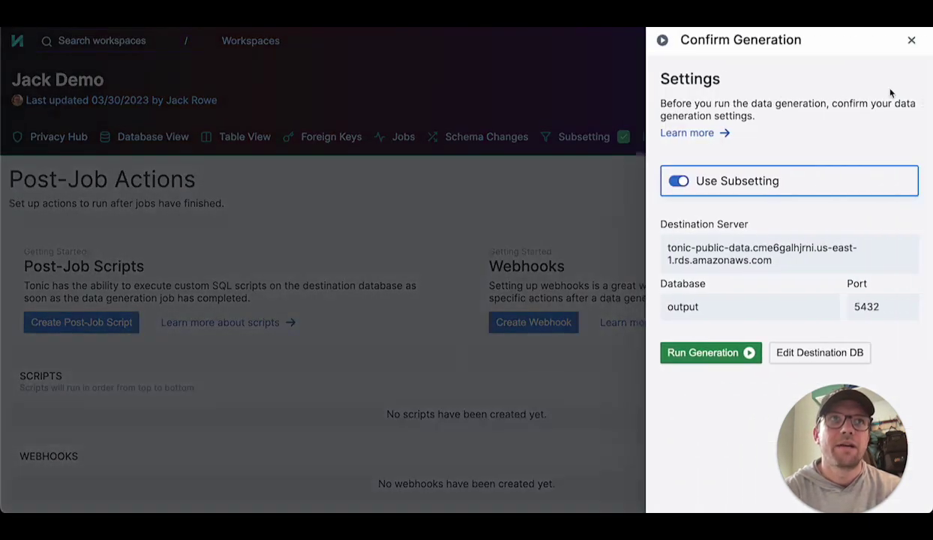
left_click(739, 354)
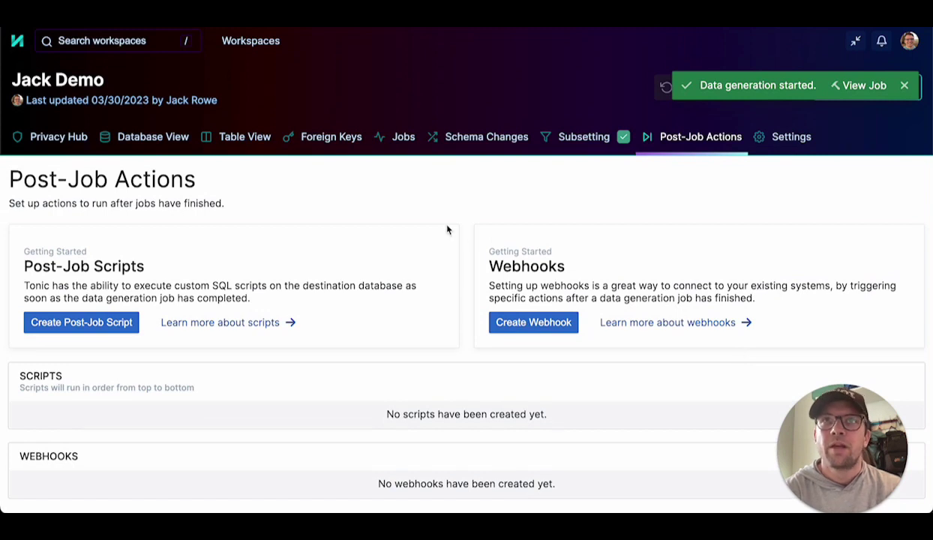
left_click(404, 141)
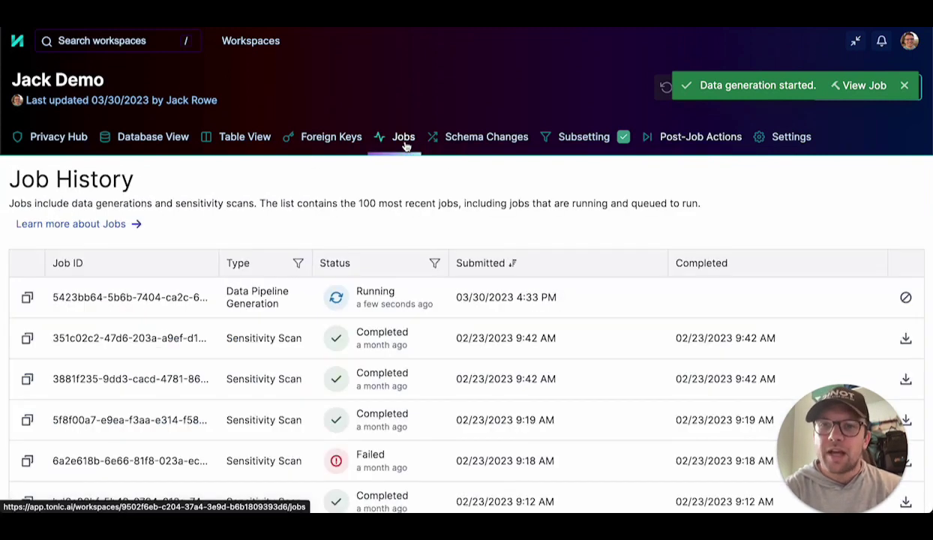